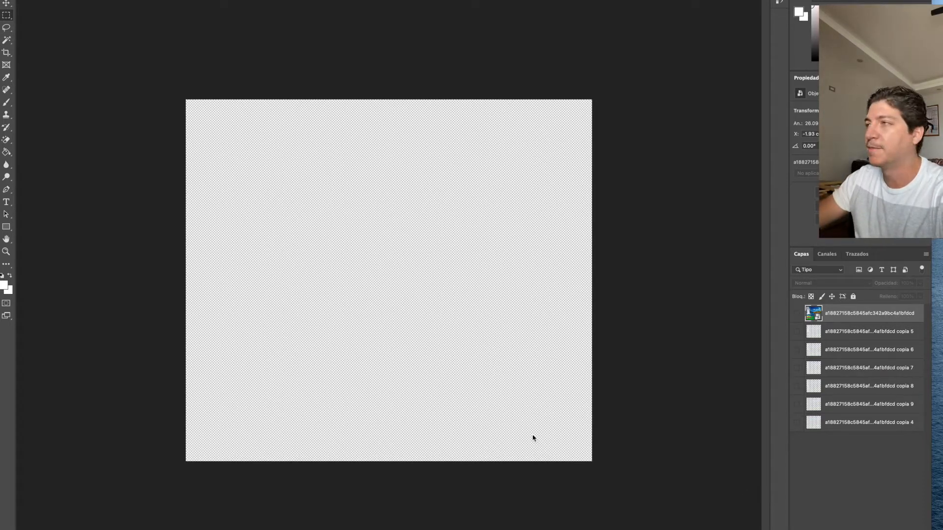
Step: Show the six sliced landscape copy layers and delete the original landscape image layer above them
click(797, 313)
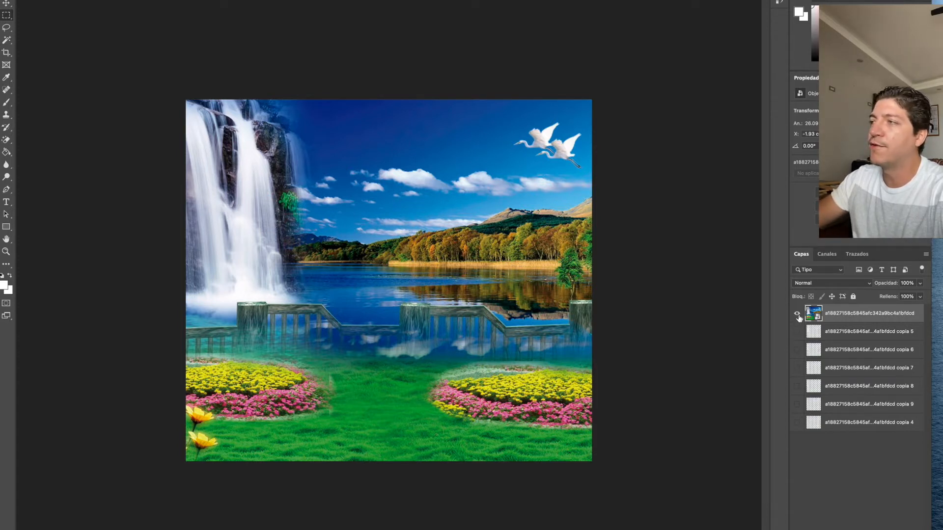
click(797, 313)
click(797, 332)
click(797, 350)
click(797, 368)
click(797, 386)
click(797, 404)
click(797, 423)
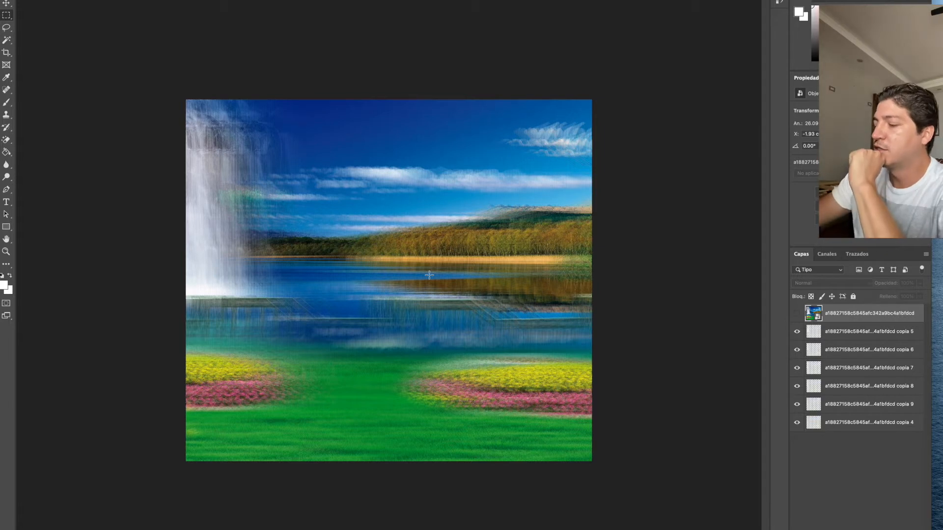
key(Delete)
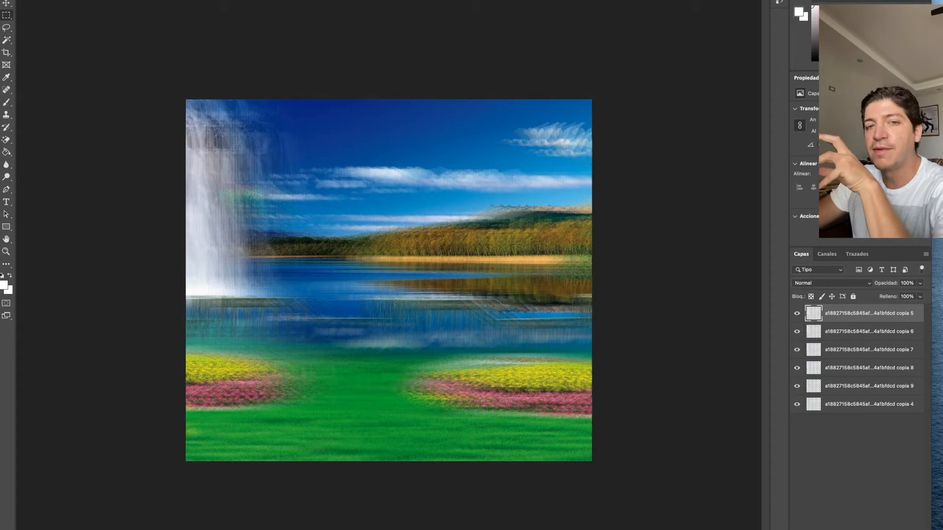
Step: Place the blue butterfly image over the landscape and erase its white background with the Magic Eraser
drag(875, 361, 338, 341)
key(Return)
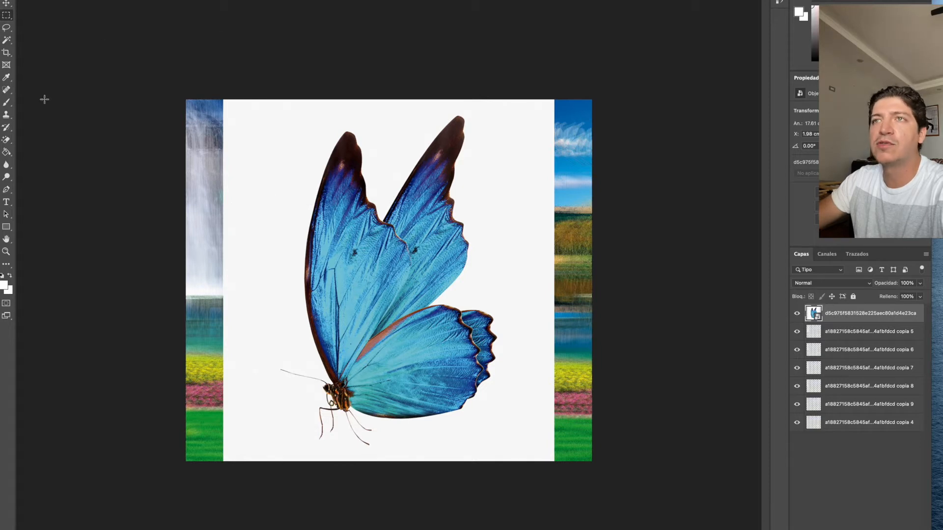
click(7, 140)
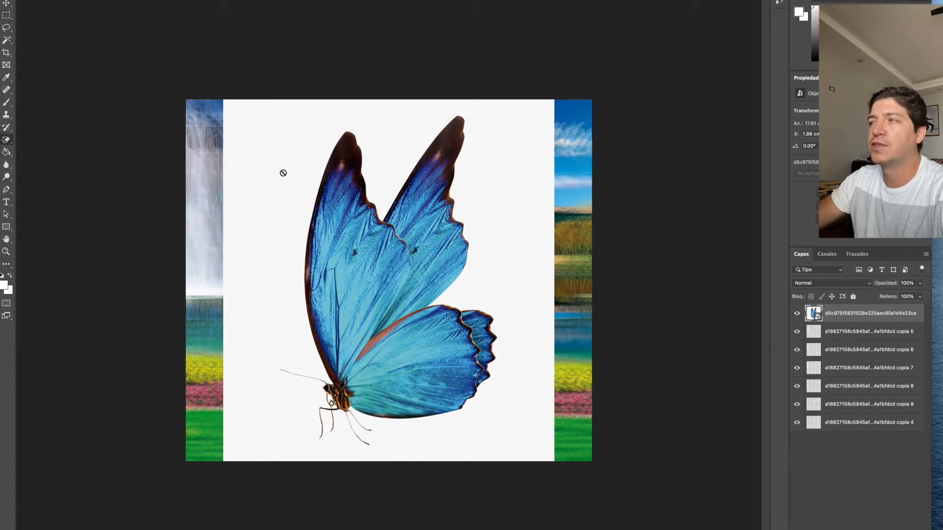
click(293, 225)
click(553, 182)
click(472, 252)
Step: Erase the leftover white patches around the butterfly's head and legs and undo the last erase
click(332, 396)
click(335, 404)
click(8, 0)
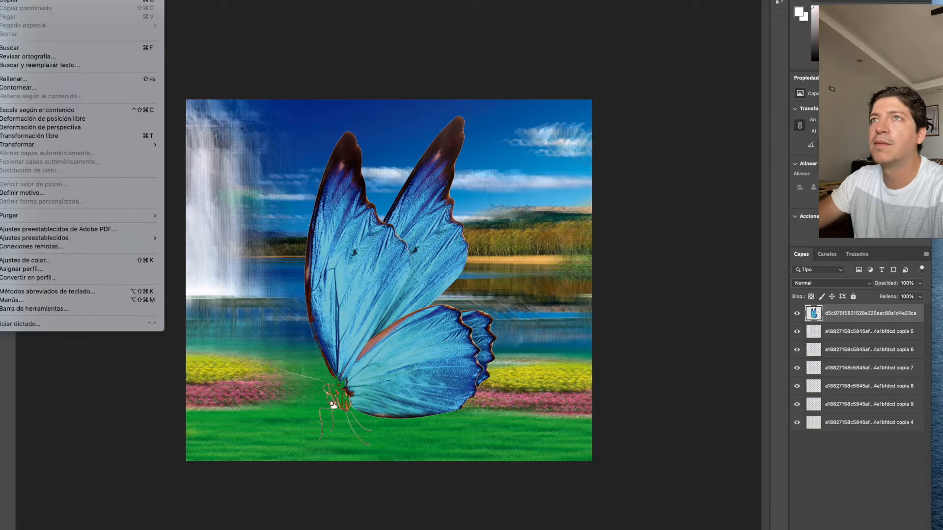
click(20, 0)
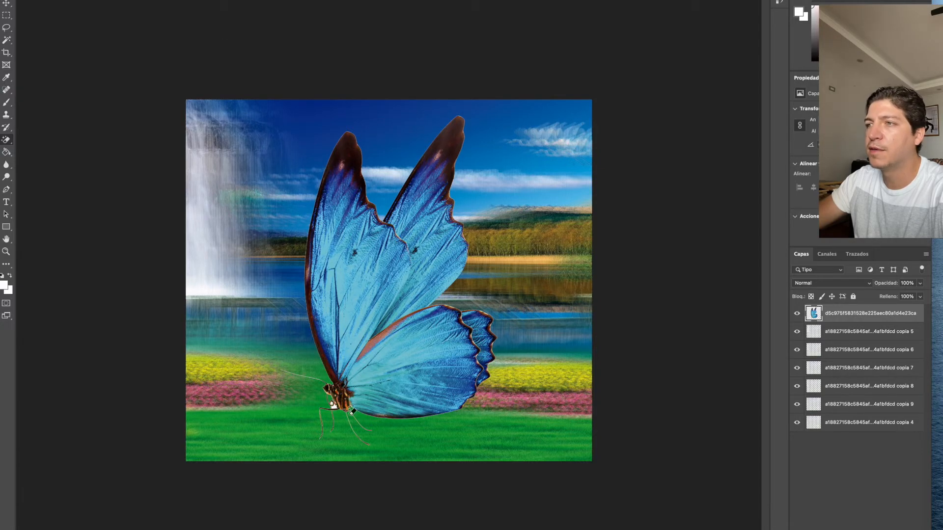
Step: Examine the butterfly's body, legs and lower wing edge up close for leftover background
key(super+plus)
key(super+plus)
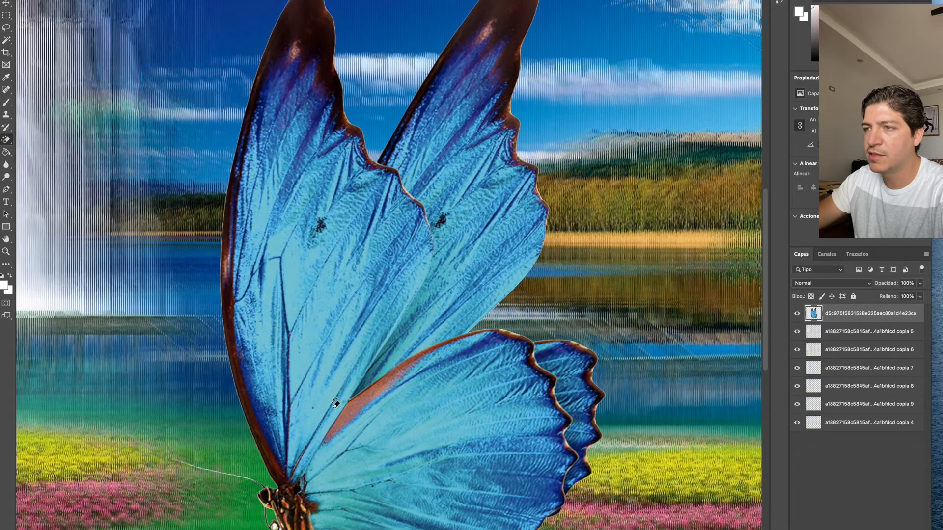
scroll(354, 403, down, 10)
scroll(373, 401, up, 3)
key(super+plus)
key(super+plus)
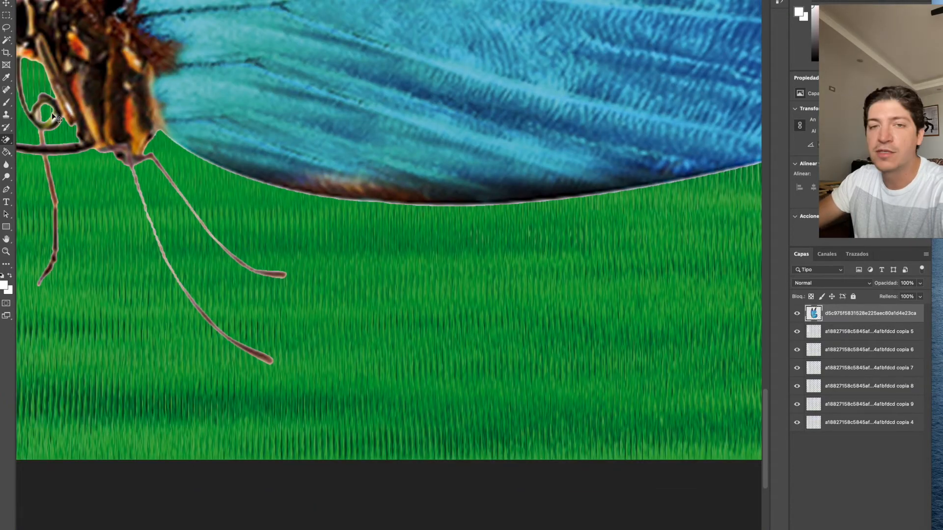
key(super+minus)
key(super+minus)
key(super+minus)
key(super+minus)
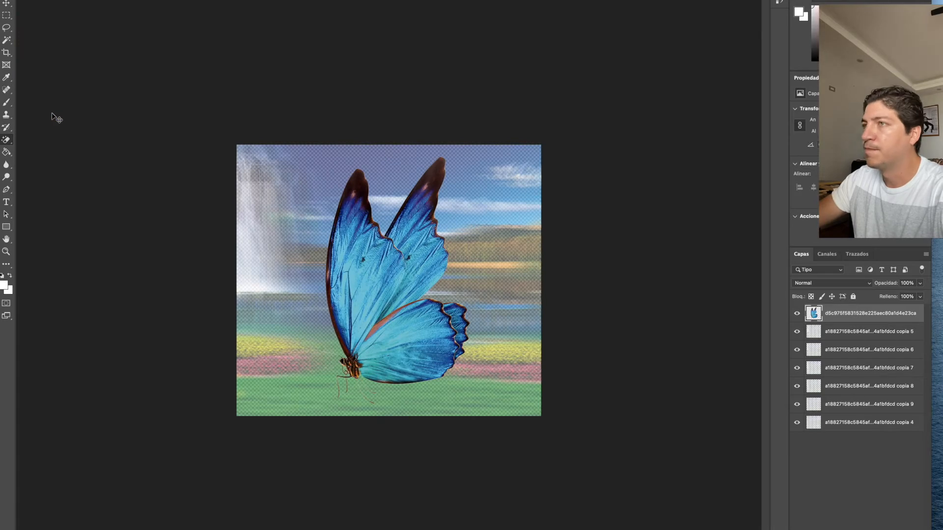
key(super+plus)
key(super+plus)
key(super+minus)
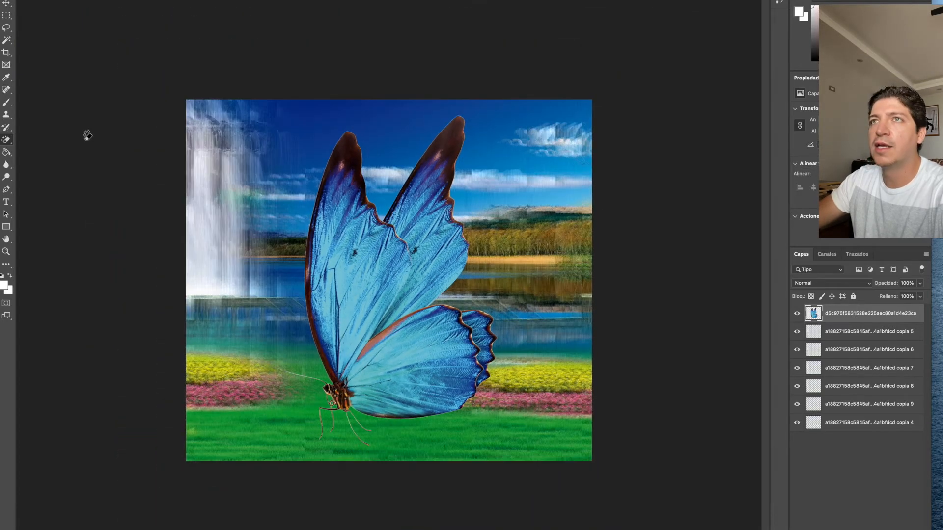
Step: Scale the butterfly down with Free Transform and place it over the autumn trees on the right side of the landscape
right_click(415, 325)
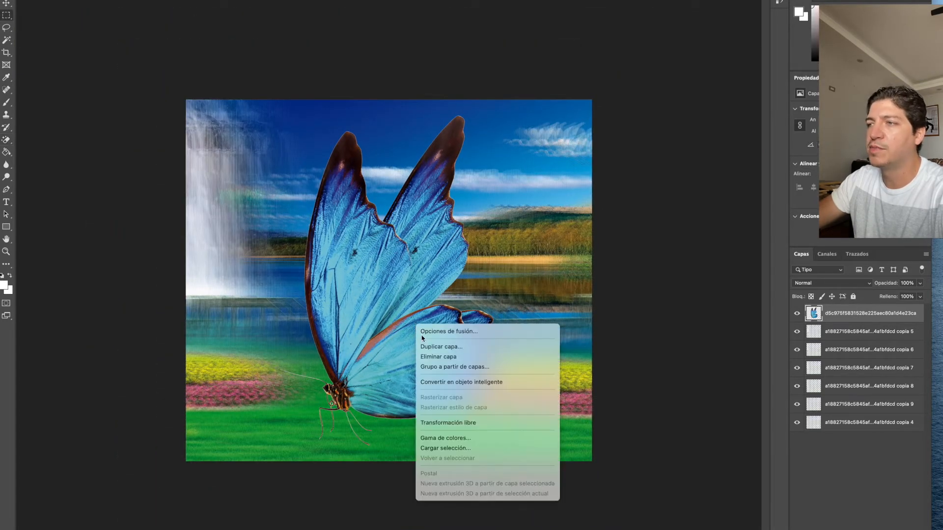
click(484, 423)
drag(499, 445, 354, 221)
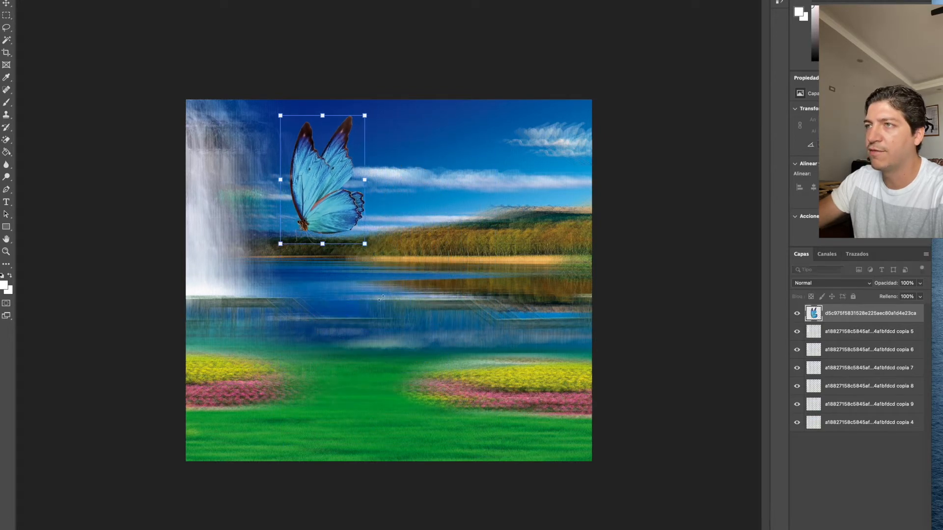
drag(311, 197, 464, 219)
key(Return)
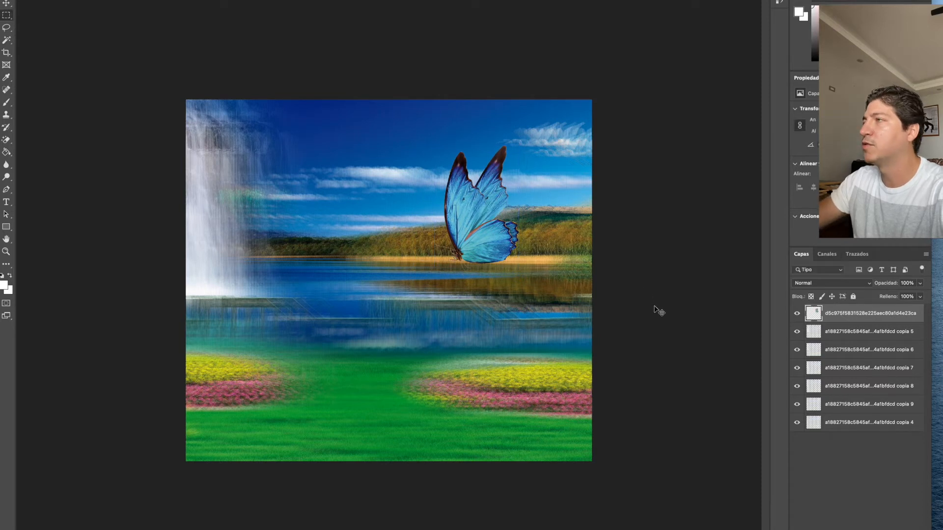
Step: Duplicate the butterfly layer and move the copy over the lake beside the waterfall
key(ctrl+j)
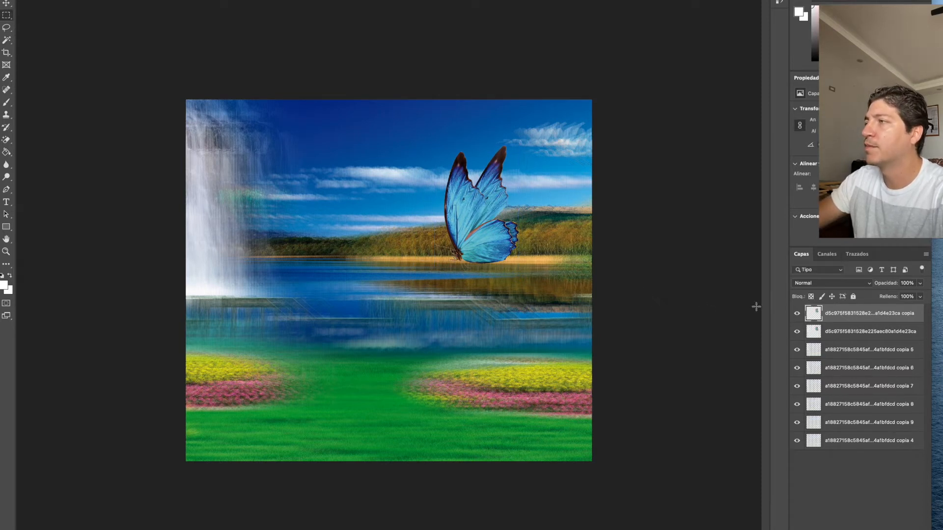
key(alt+bracketleft)
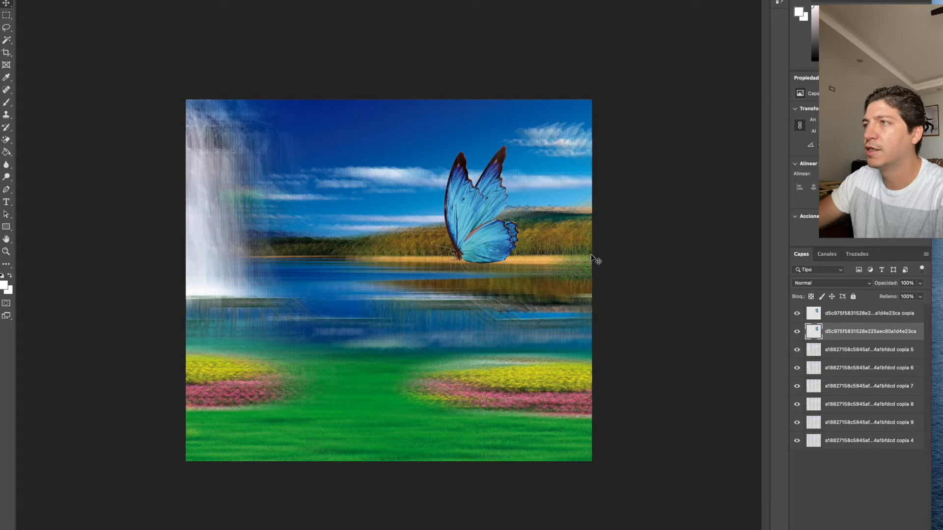
drag(494, 236, 322, 275)
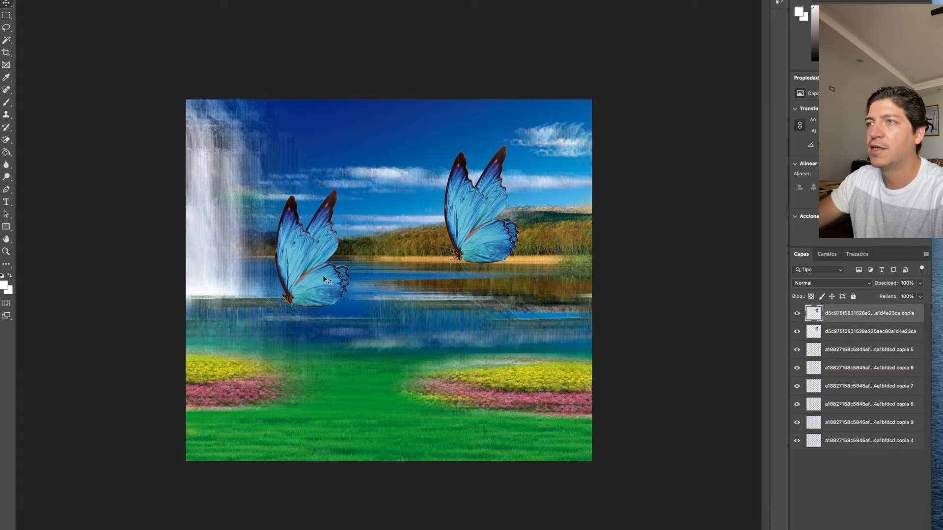
Step: Mirror the copied butterfly horizontally at a smaller size and place it on the grass beside the left flower bed
right_click(290, 277)
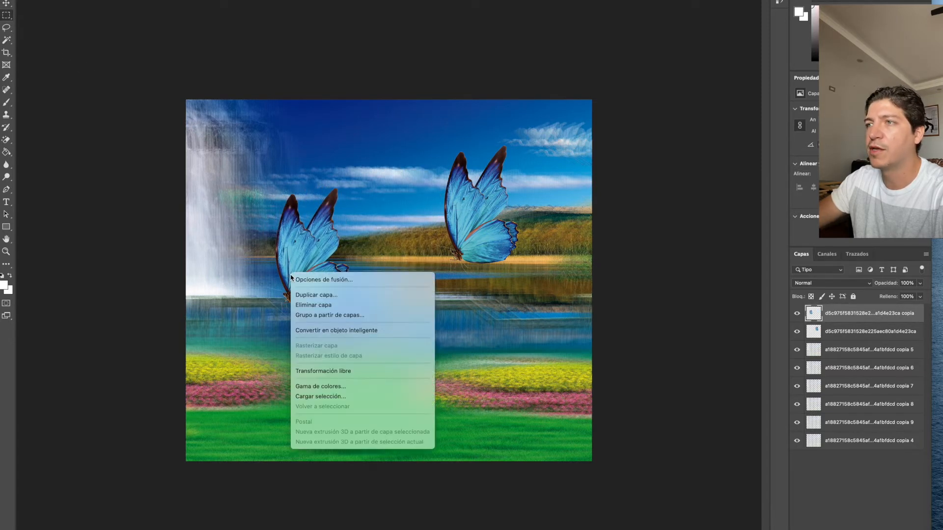
click(340, 371)
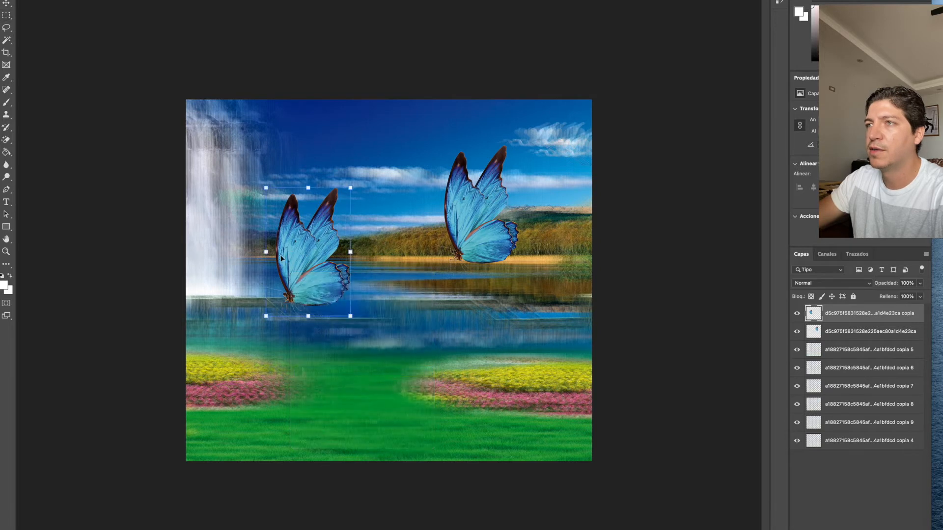
drag(267, 254, 434, 252)
drag(392, 187, 321, 372)
key(Return)
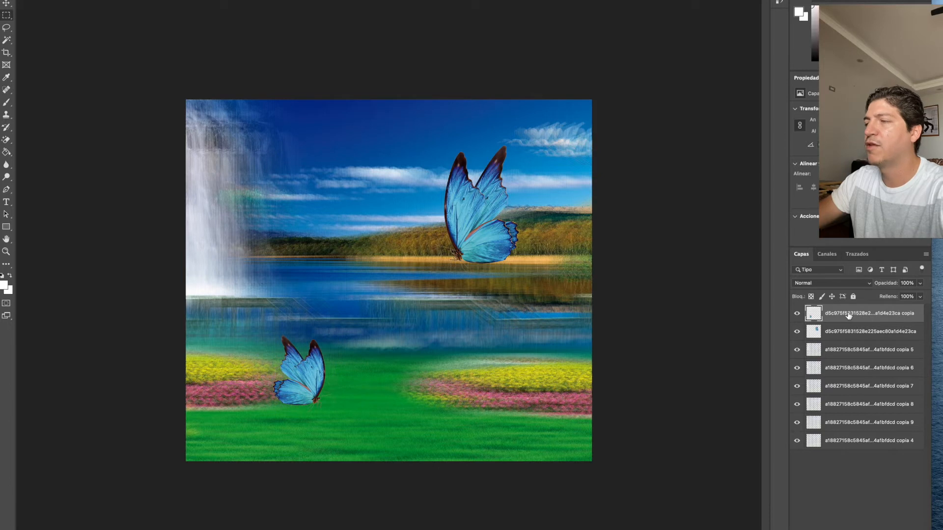
Step: Duplicate the small mirrored butterfly and move the new copy up over the lake's far shore
key(ctrl+j)
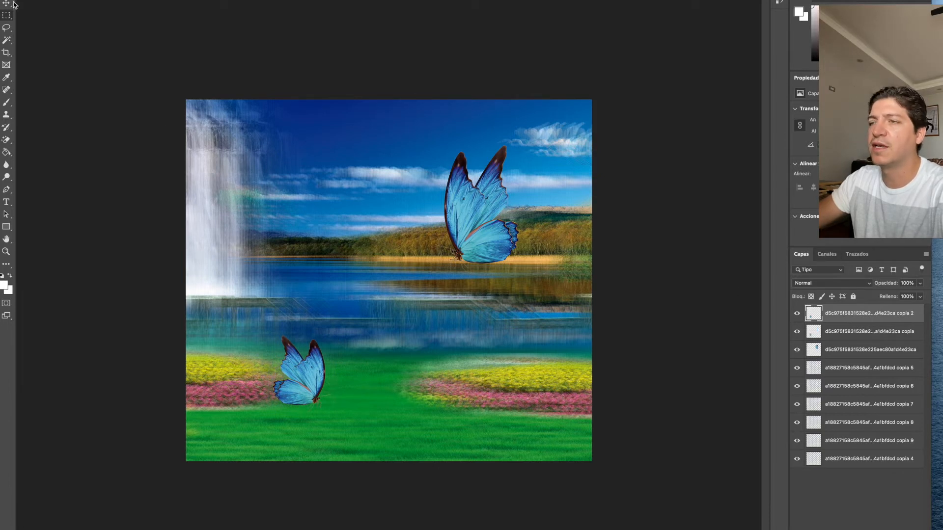
drag(302, 393, 331, 268)
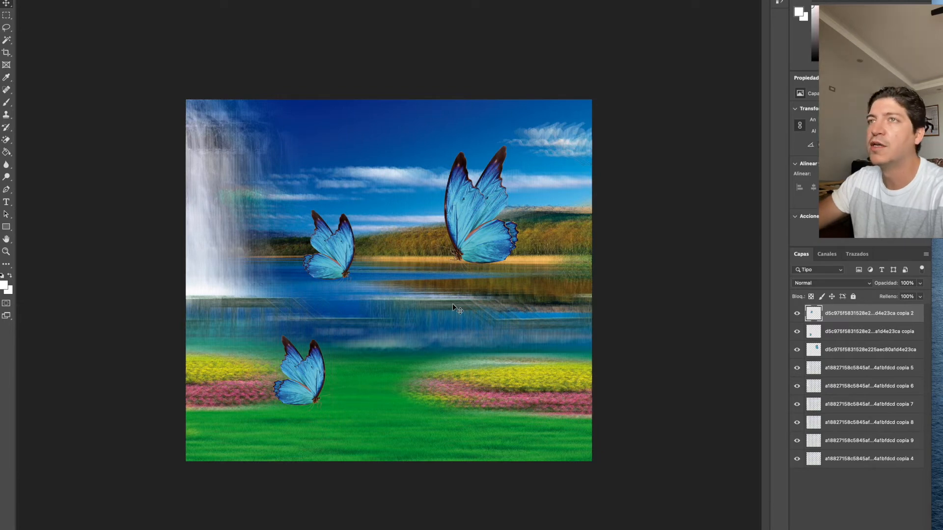
Step: Switch to the browser and run a Google image search for "person png"
key(super+Tab)
scroll(262, 205, up, 3)
double_click(142, 38)
triple_click(142, 38)
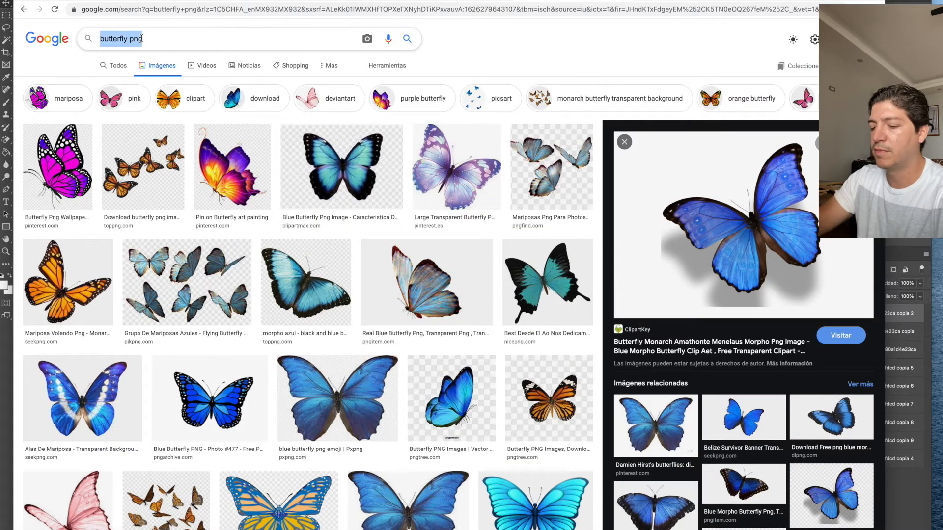
text(person png)
key(Return)
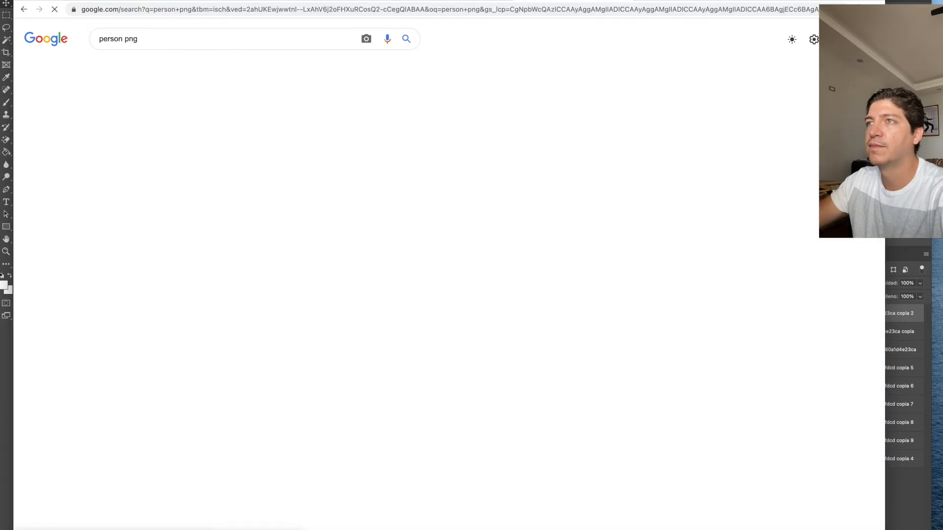
Step: Preview several people and save the picture of the older man in the plaid shirt to the desktop as PNG 2406405-middle
click(325, 145)
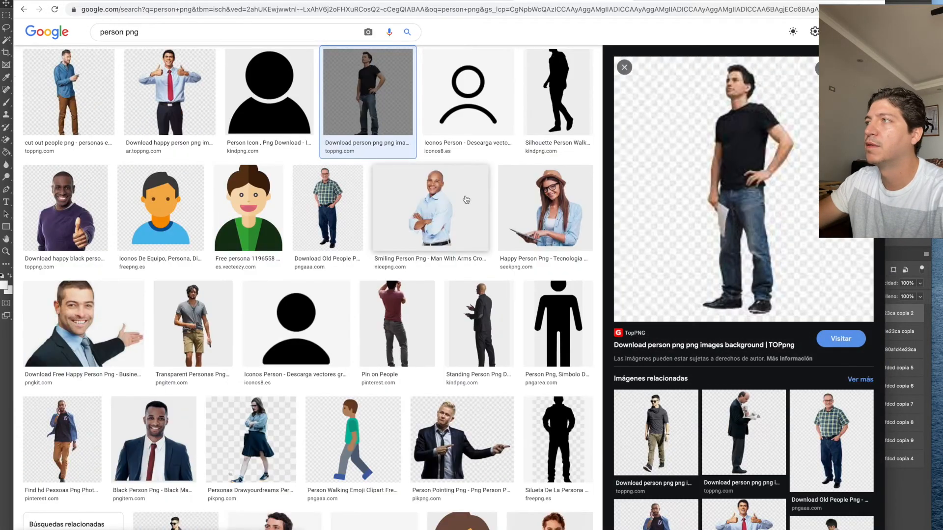
click(464, 199)
click(391, 105)
click(328, 207)
right_click(725, 183)
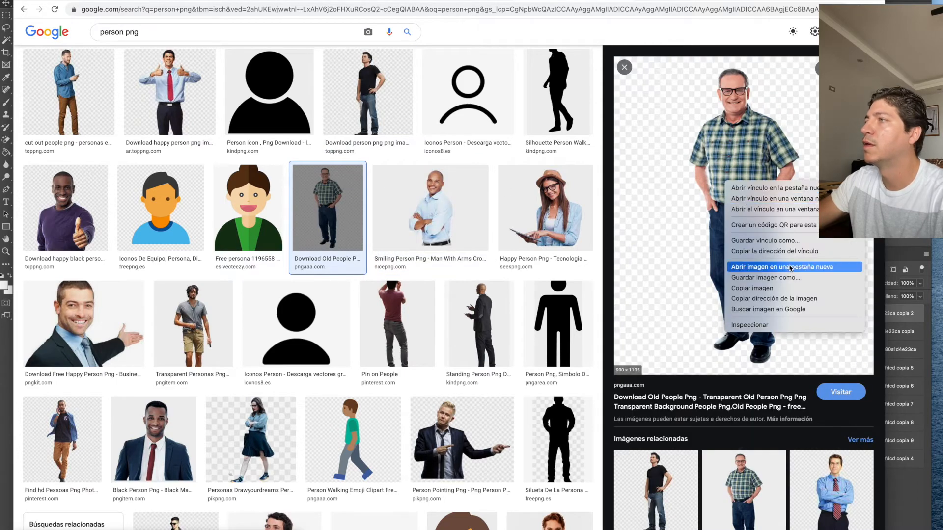
click(765, 278)
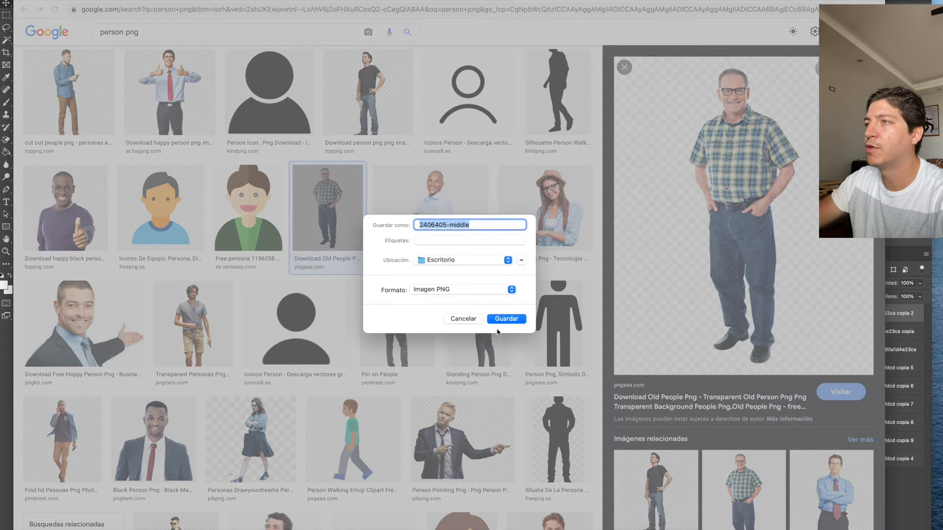
click(512, 322)
Step: Try to place the 2406405-middle image of the older man into the landscape document in Photoshop
key(super+Tab)
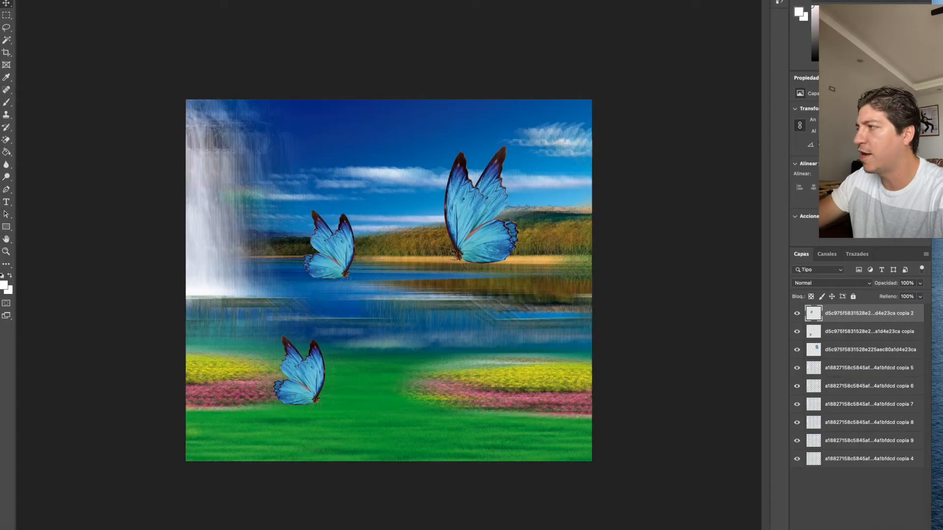
drag(383, 1, 366, 325)
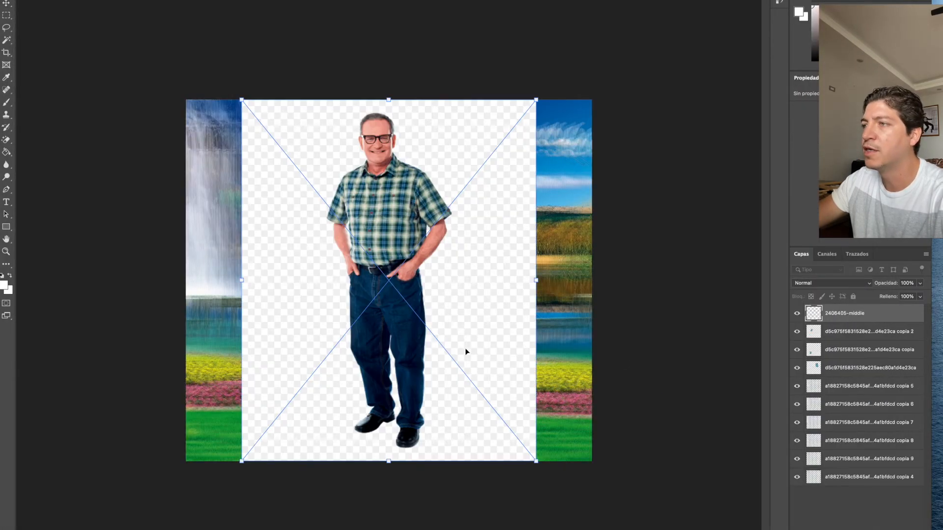
key(Return)
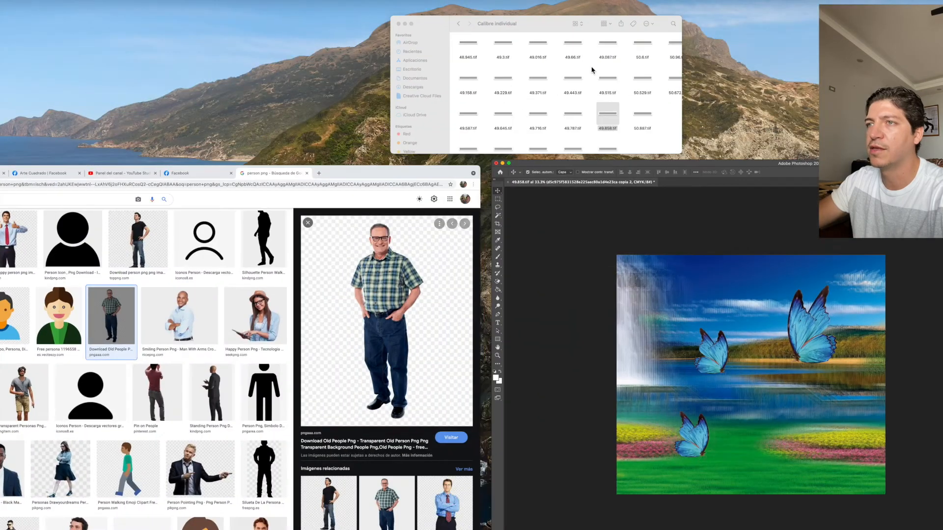
Step: Return to the browser's image results and save the picture of the smiling man with crossed arms to the desktop as PNG
click(370, 273)
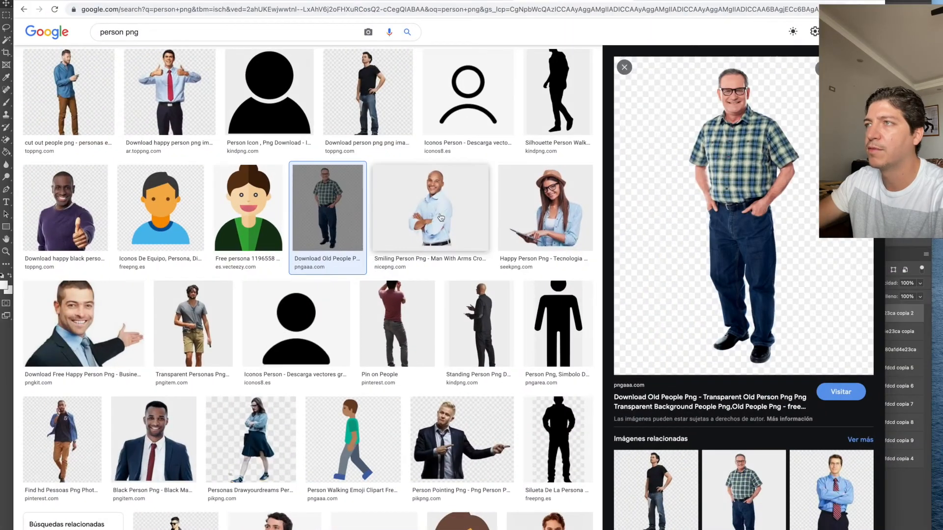
click(435, 216)
right_click(739, 187)
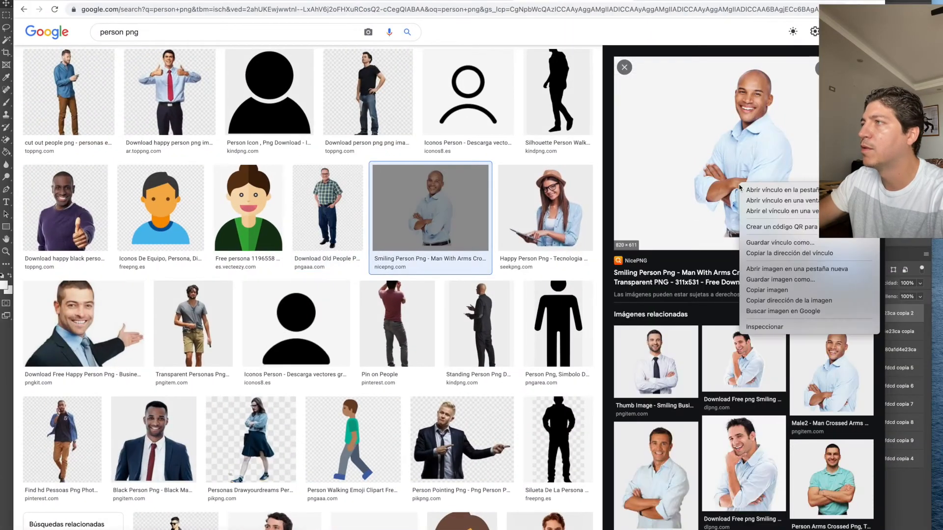
click(794, 280)
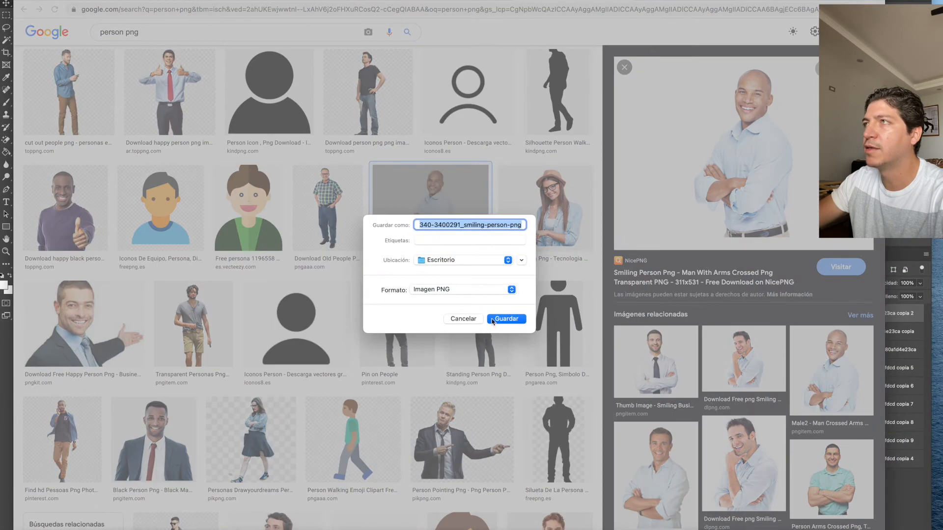
click(507, 312)
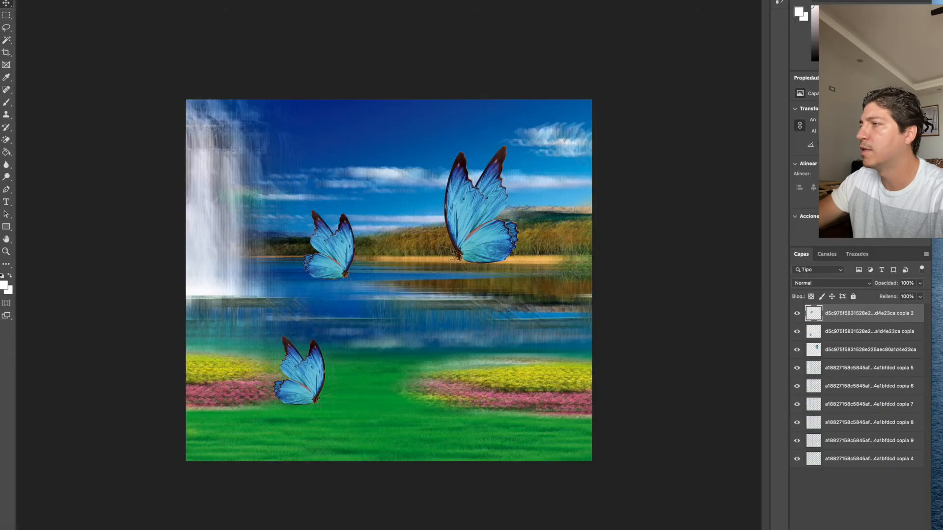
Step: Place the smiling man image in the Photoshop landscape document and erase its white background with the Magic Eraser
drag(796, 407, 491, 343)
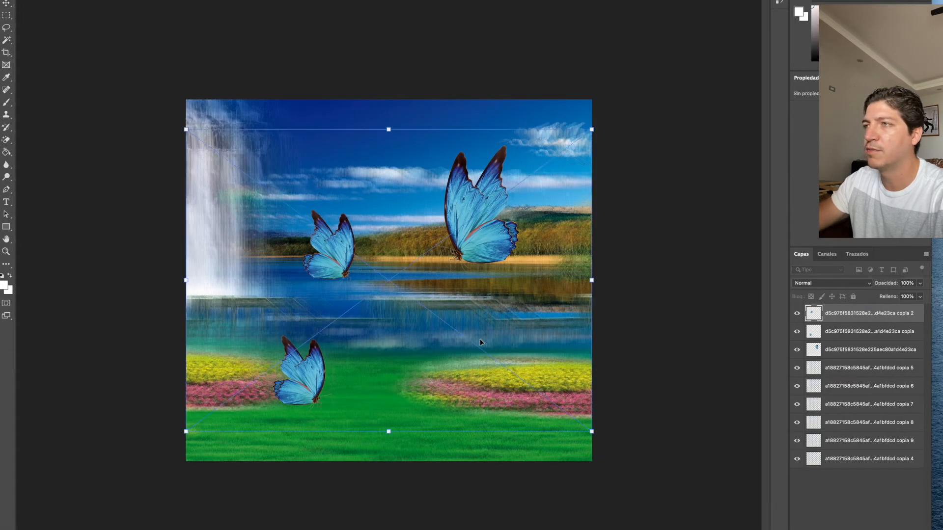
key(Return)
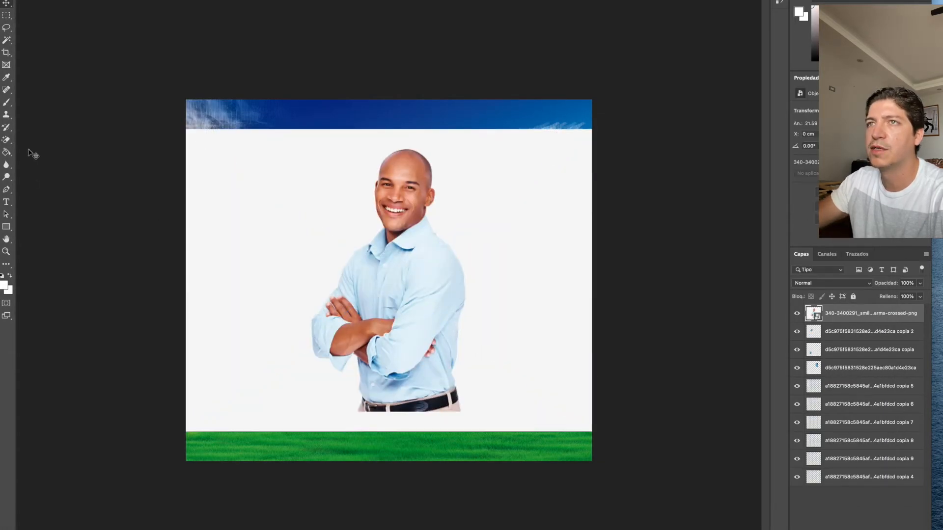
click(272, 249)
click(541, 177)
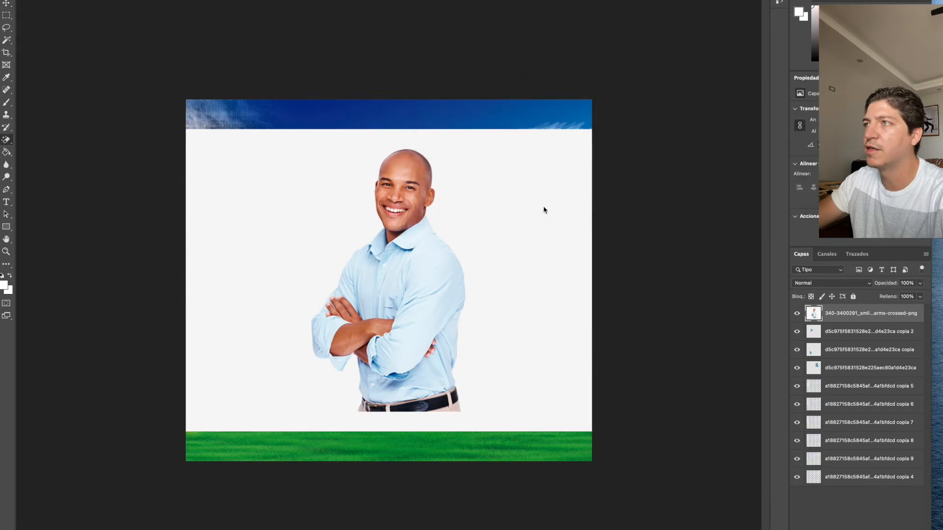
click(222, 146)
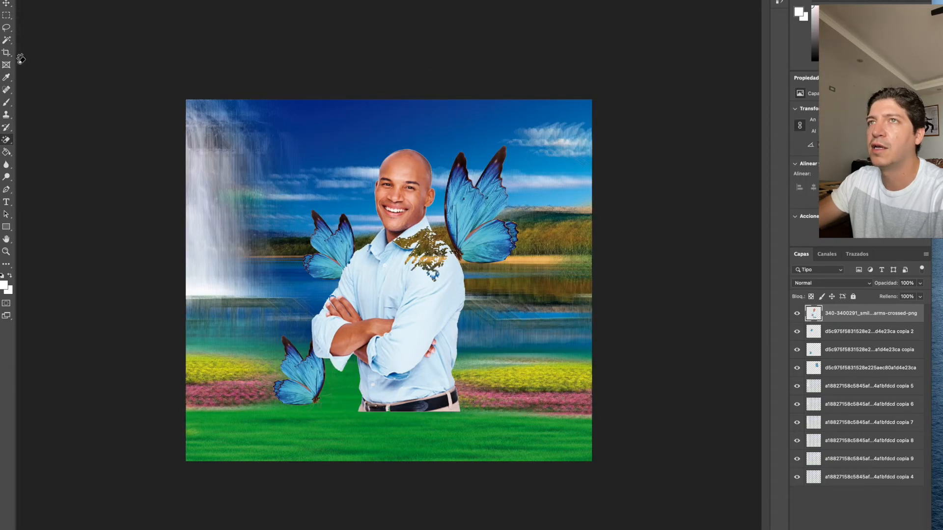
Step: Move the man down to the canvas's lower edge, just right of centre, leaving only his head inside the image
click(8, 6)
drag(393, 317, 548, 529)
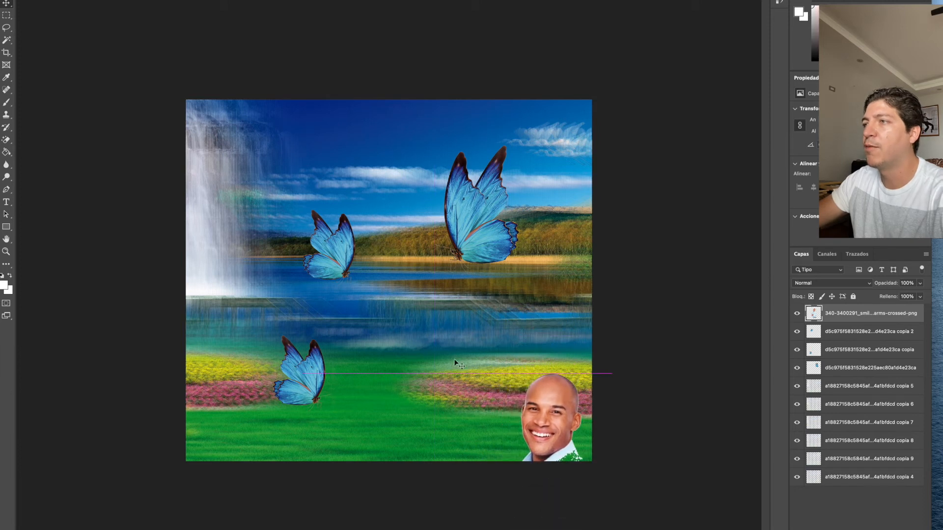
drag(546, 386, 448, 431)
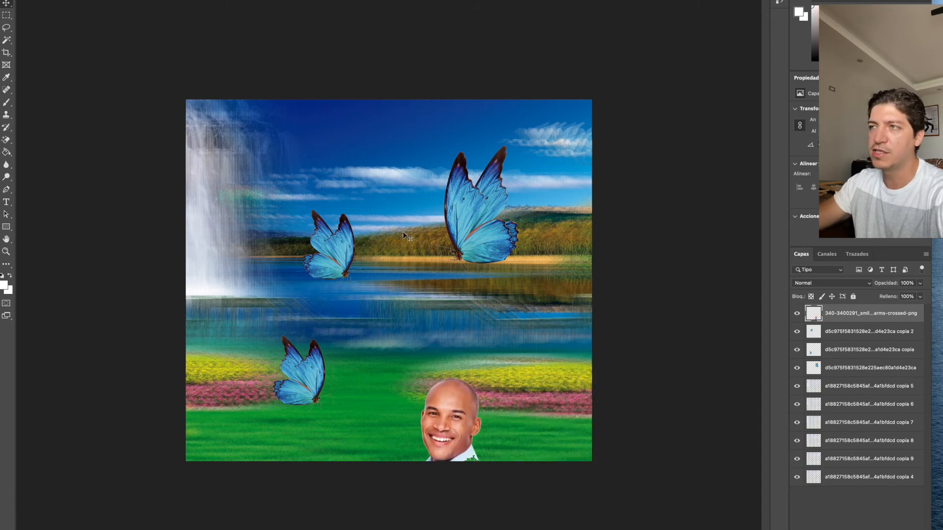